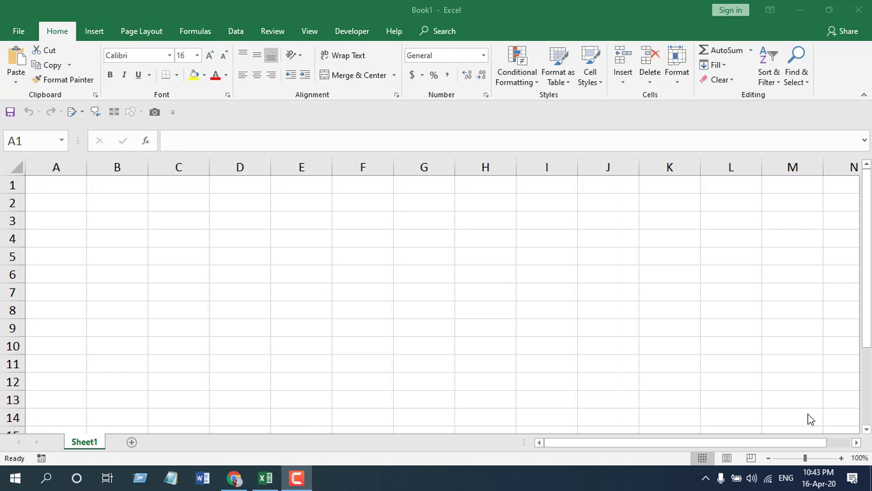
Fill cells A1:A10 with the numbers 1 to 10 and select that range
{"action": "left_click", "coordinate": [65, 190]}
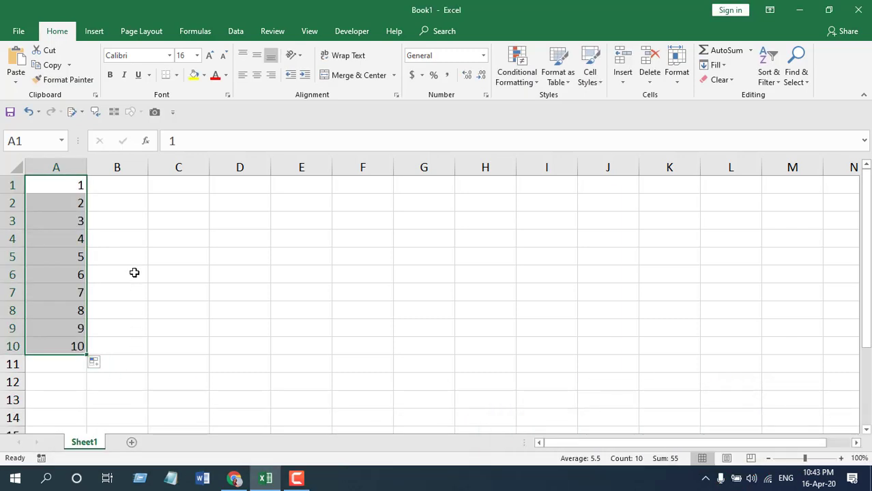
{"action": "left_click", "coordinate": [122, 187]}
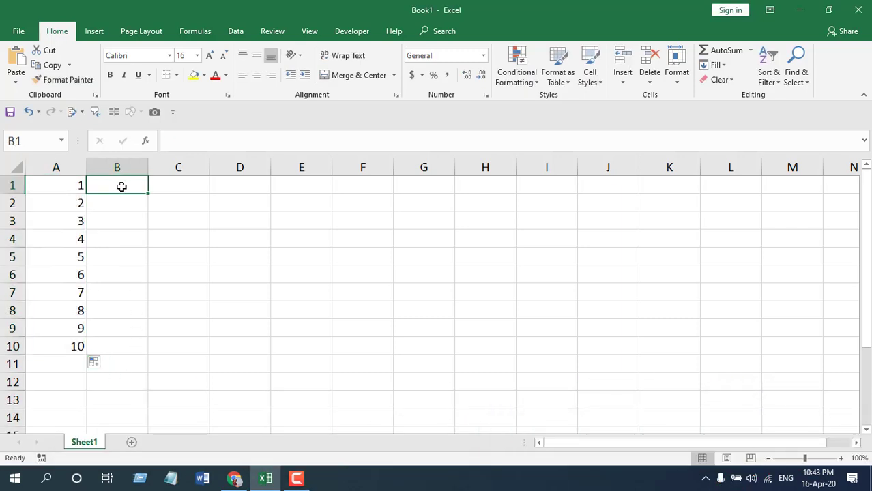
{"action": "left_click", "coordinate": [71, 186]}
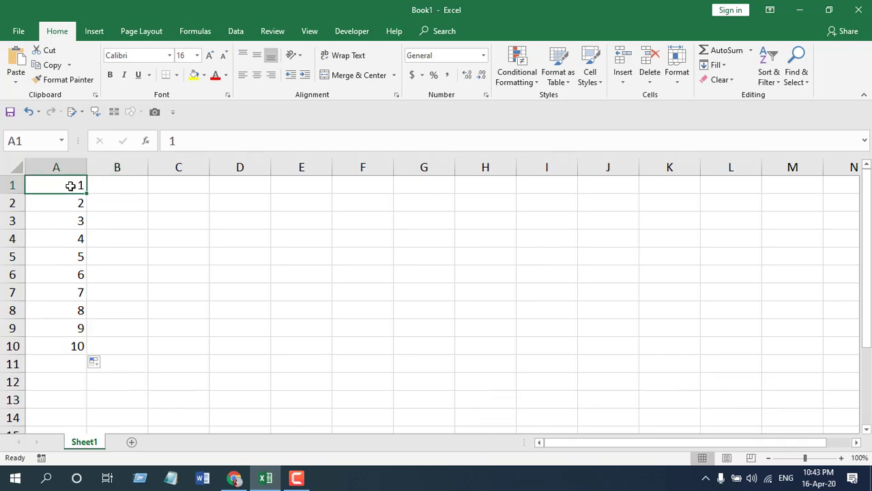
{"action": "left_click_drag", "start_coordinate": [71, 186], "coordinate": [55, 346]}
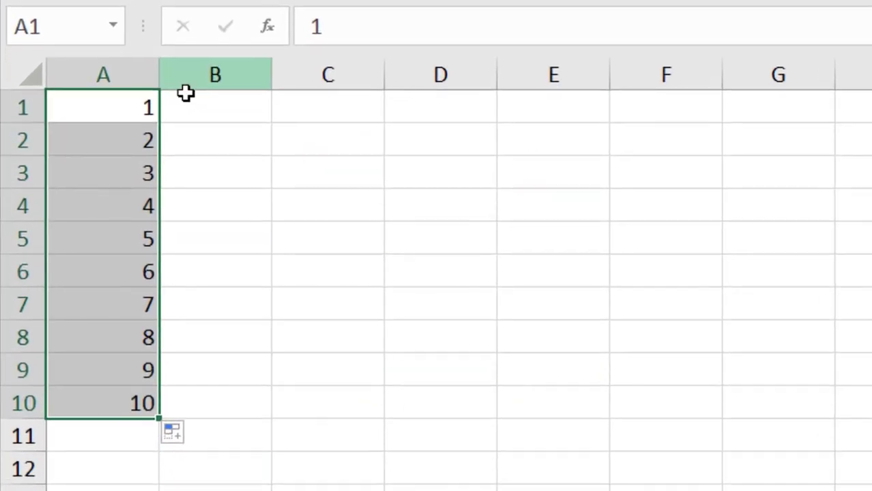
{"action": "left_click_drag", "start_coordinate": [185, 93], "coordinate": [189, 101]}
{"action": "left_click_drag", "start_coordinate": [95, 107], "coordinate": [126, 403]}
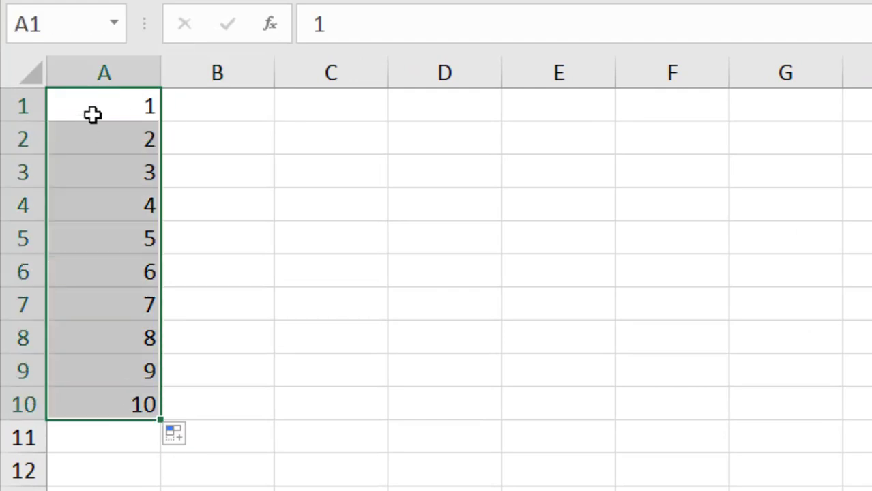
{"action": "left_click_drag", "start_coordinate": [96, 109], "coordinate": [119, 394]}
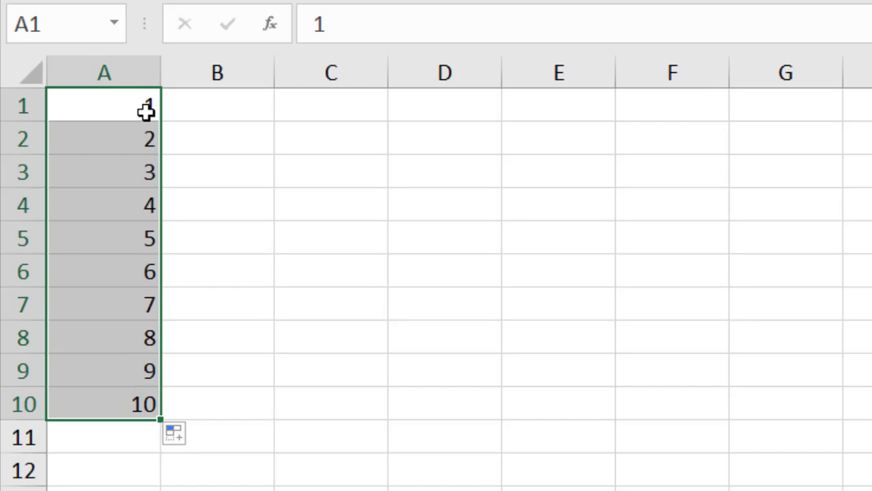
Widen columns B and C and enter the formula =AVERAGE(A1:A10) in cell B1
{"action": "left_click", "coordinate": [226, 111]}
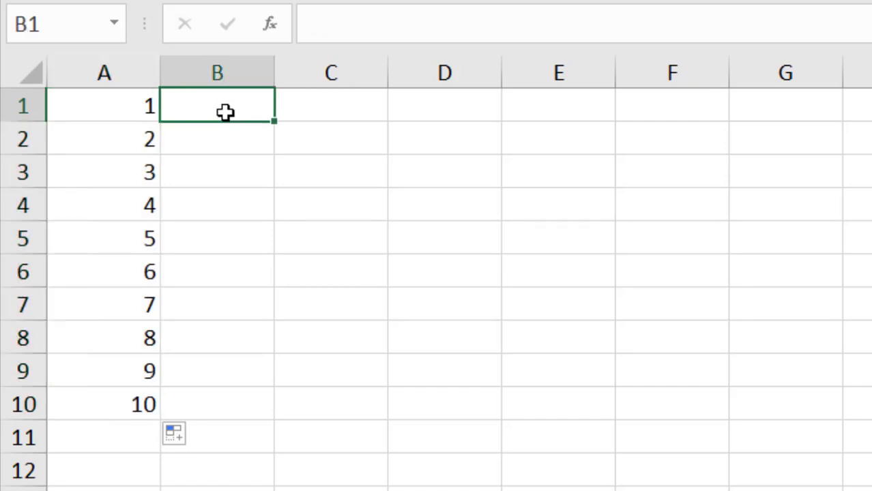
{"action": "left_click_drag", "start_coordinate": [274, 68], "coordinate": [331, 70]}
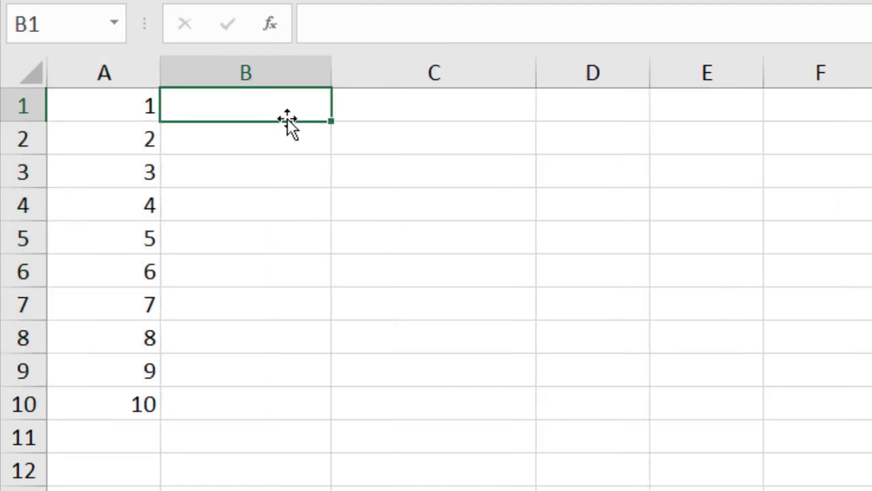
{"action": "double_click", "coordinate": [230, 105]}
{"action": "type", "text": "=Av"}
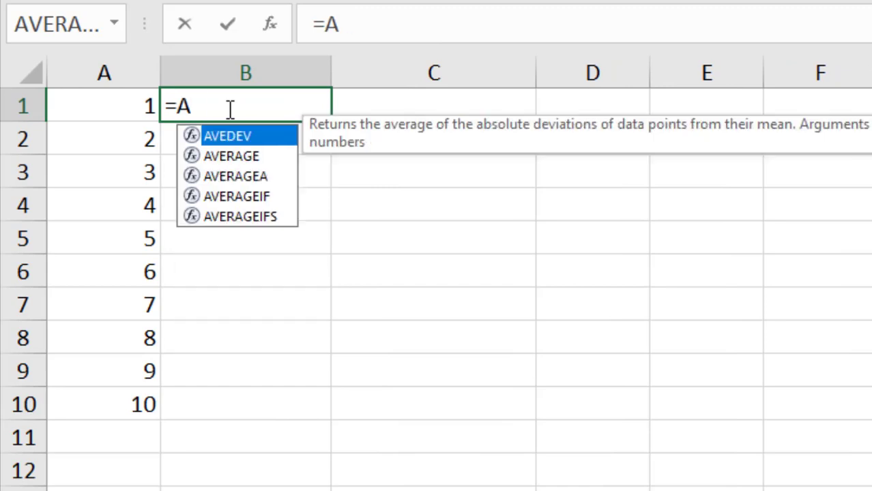
{"action": "left_click", "coordinate": [232, 156]}
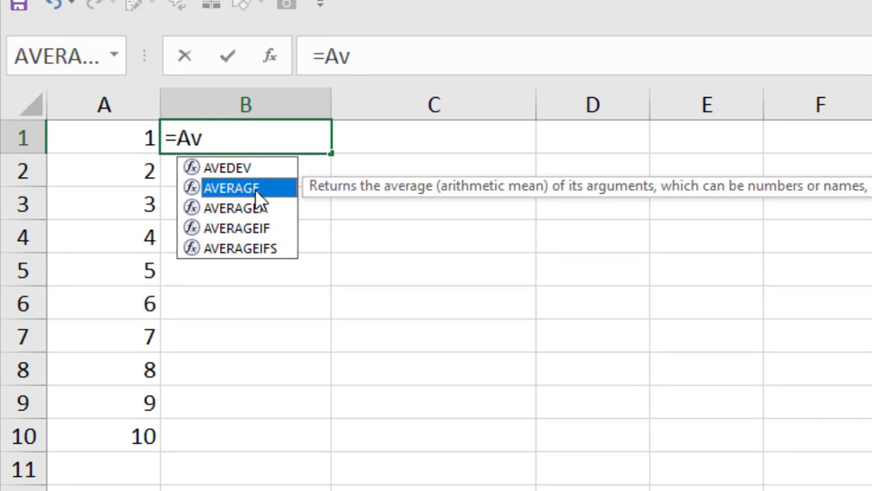
{"action": "double_click", "coordinate": [256, 192]}
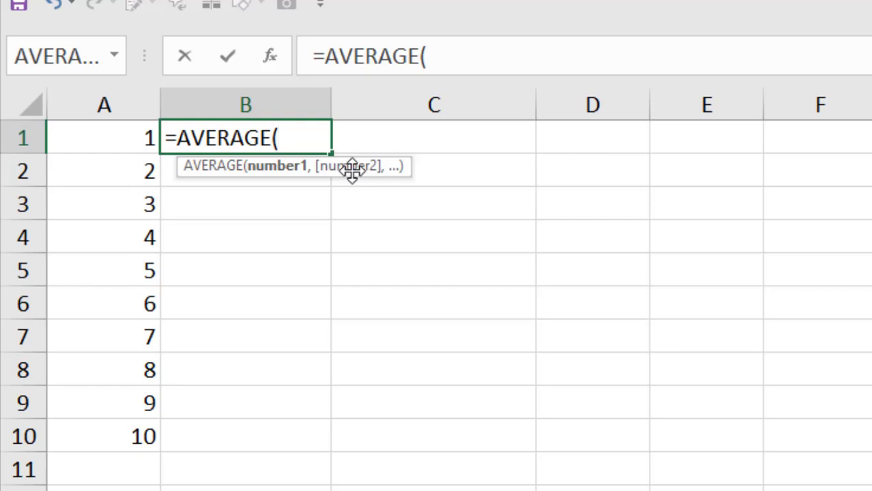
{"action": "left_click_drag", "start_coordinate": [134, 140], "coordinate": [123, 425]}
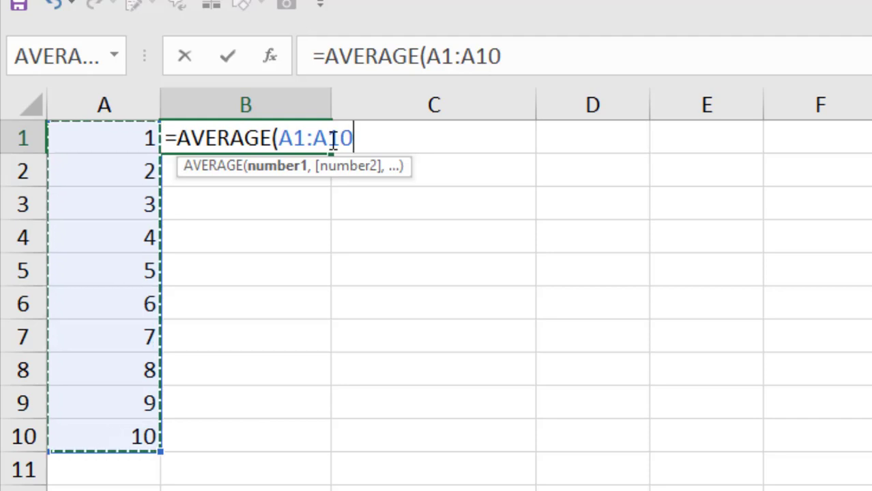
{"action": "type", "text": ")"}
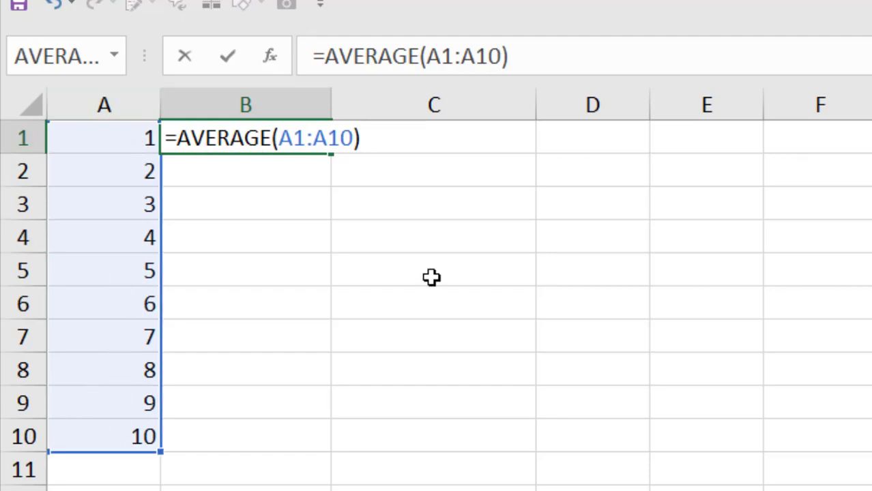
{"action": "key", "text": "Return"}
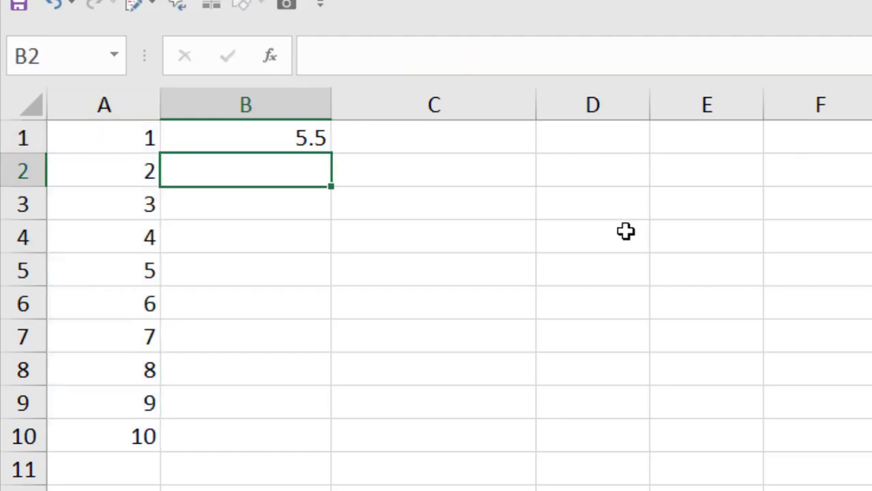
Insert the AVERAGE function in cell C1 through the Insert Function dialog, using the range A1:A10 as its argument
{"action": "left_click", "coordinate": [303, 141]}
{"action": "left_click", "coordinate": [421, 139]}
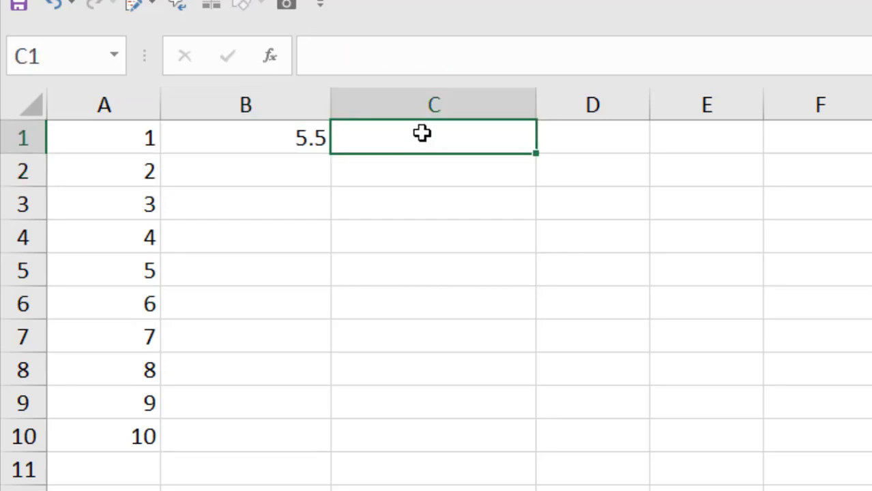
{"action": "left_click", "coordinate": [271, 58]}
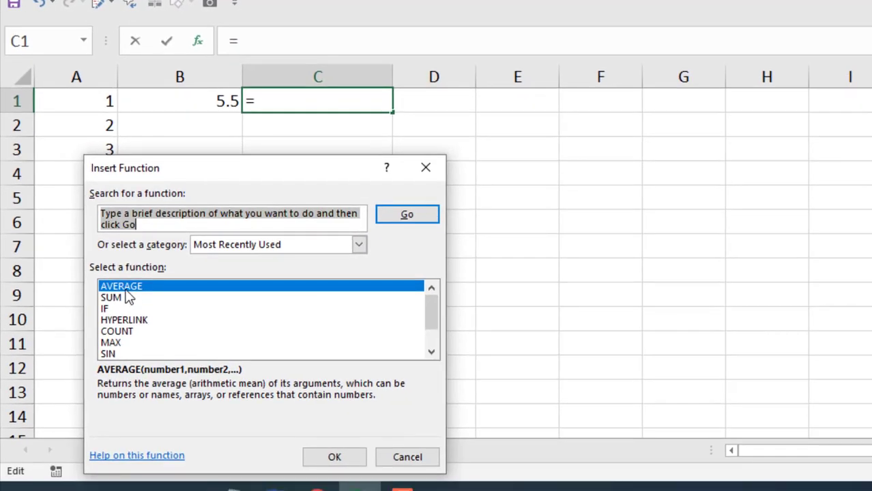
{"action": "left_click", "coordinate": [334, 456]}
{"action": "left_click_drag", "start_coordinate": [95, 101], "coordinate": [90, 322]}
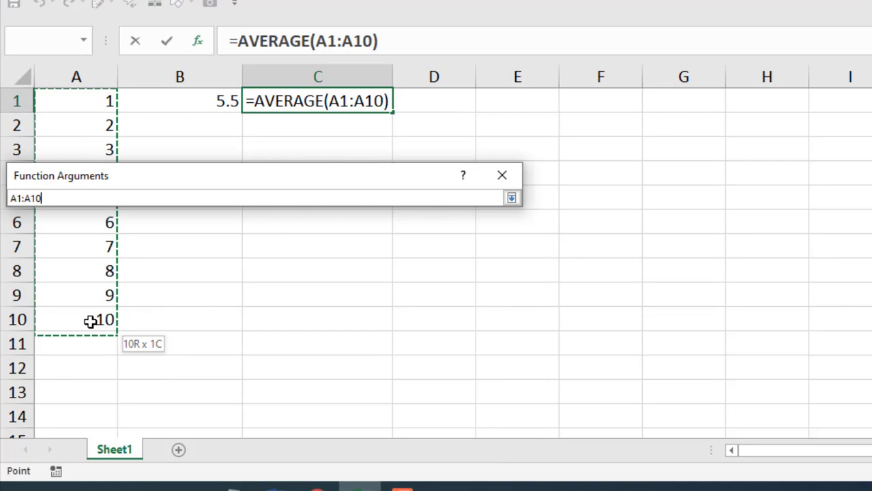
{"action": "left_click", "coordinate": [411, 449]}
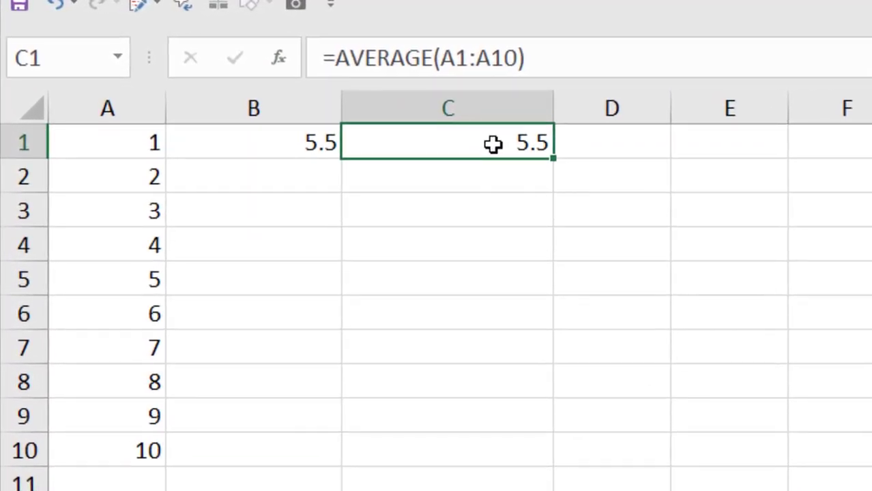
Widen column D and enter the formula =SUM(A1:A10)/10 in cell D1
{"action": "left_click", "coordinate": [614, 146]}
{"action": "left_click_drag", "start_coordinate": [672, 111], "coordinate": [867, 118]}
{"action": "double_click", "coordinate": [722, 150]}
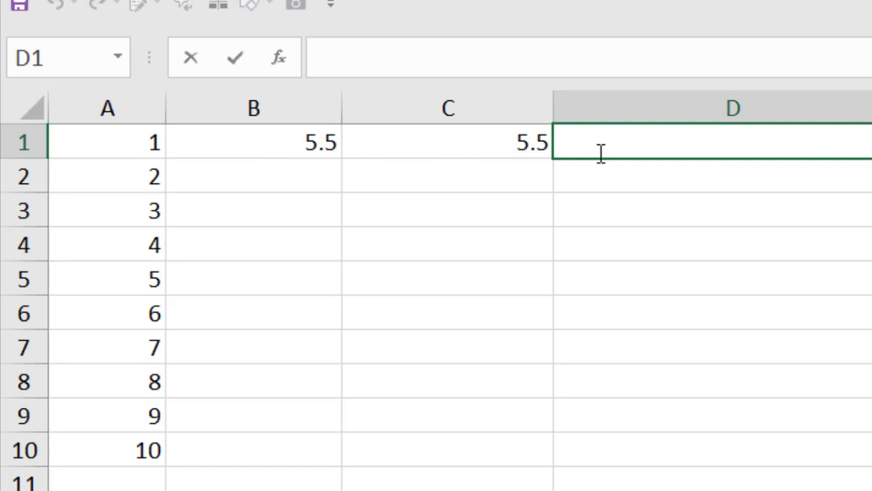
{"action": "type", "text": "="}
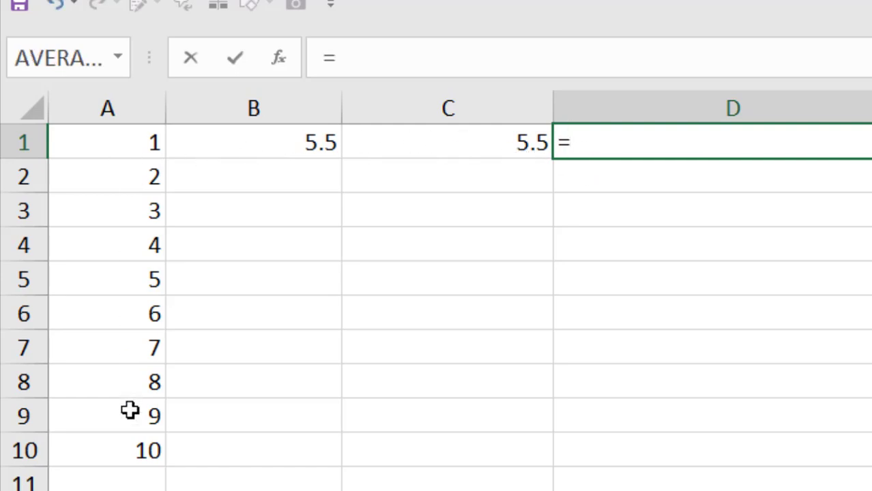
{"action": "left_click", "coordinate": [749, 113]}
{"action": "type", "text": "SUM("}
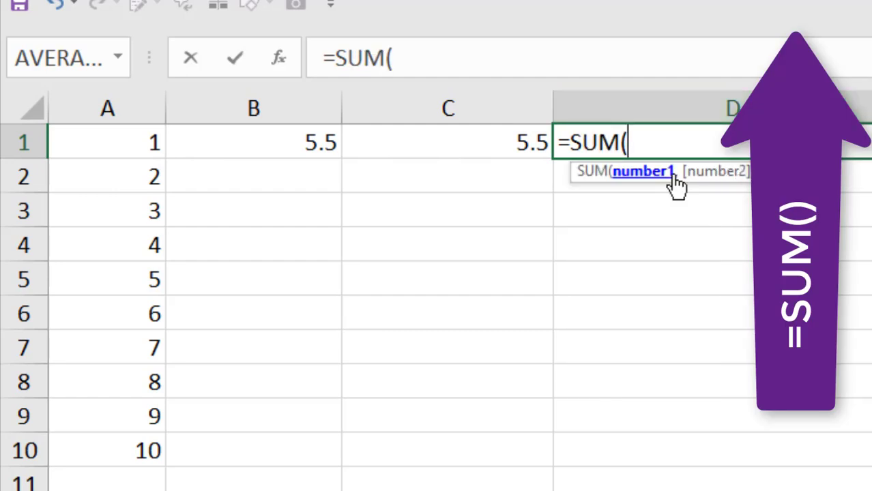
{"action": "left_click_drag", "start_coordinate": [144, 142], "coordinate": [147, 451]}
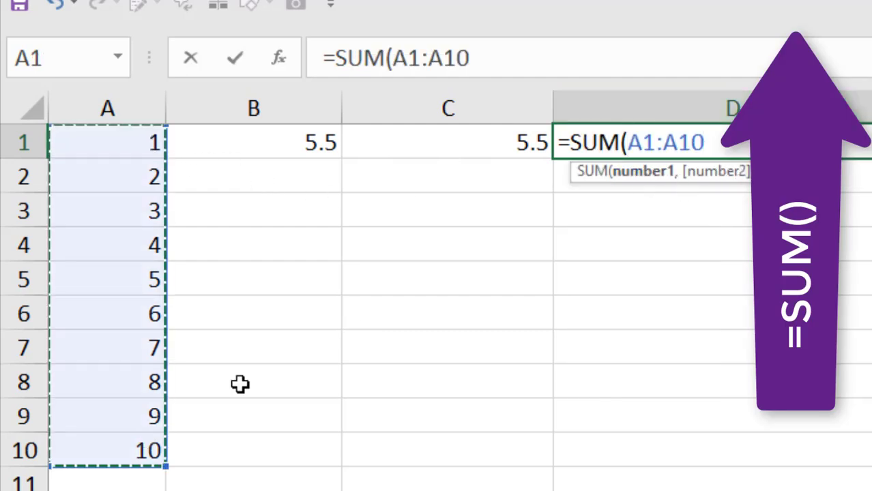
{"action": "type", "text": ")/"}
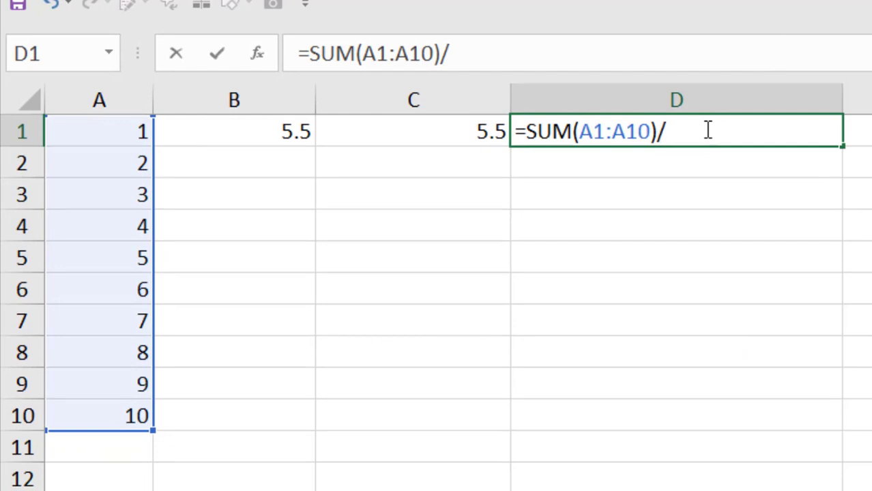
{"action": "type", "text": "10"}
{"action": "key", "text": "Return"}
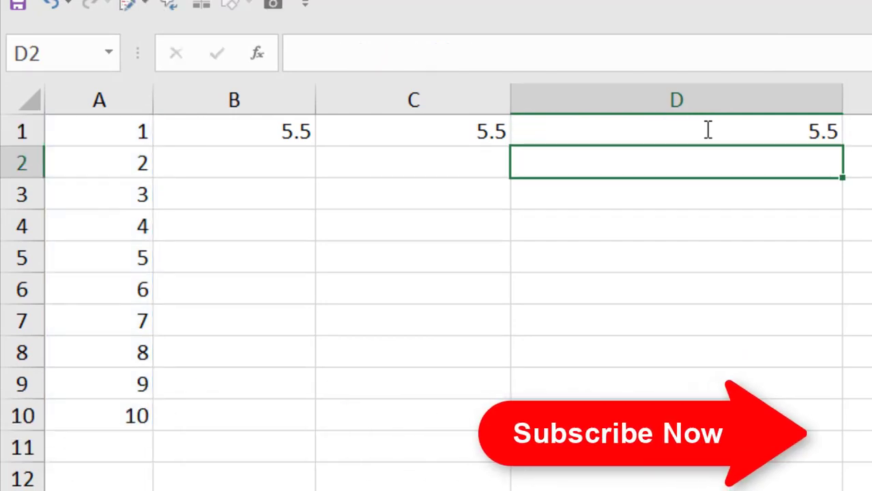
{"action": "left_click", "coordinate": [708, 130]}
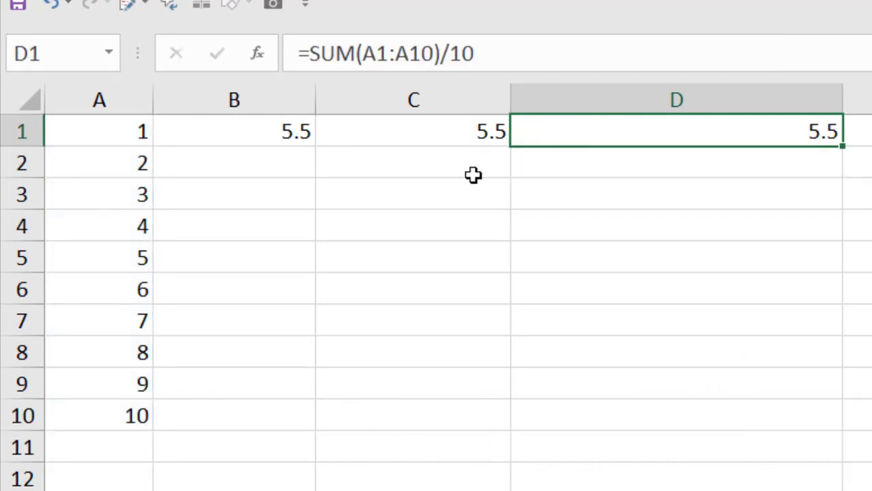
Delete column C, which holds the duplicate AVERAGE formula
{"action": "left_click", "coordinate": [352, 132]}
{"action": "left_click", "coordinate": [266, 130]}
{"action": "left_click", "coordinate": [385, 133]}
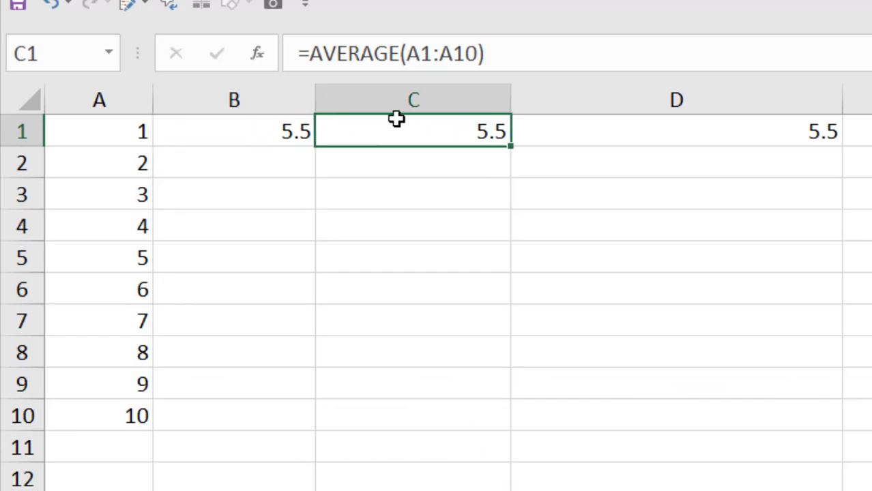
{"action": "right_click", "coordinate": [402, 101]}
{"action": "left_click", "coordinate": [481, 312]}
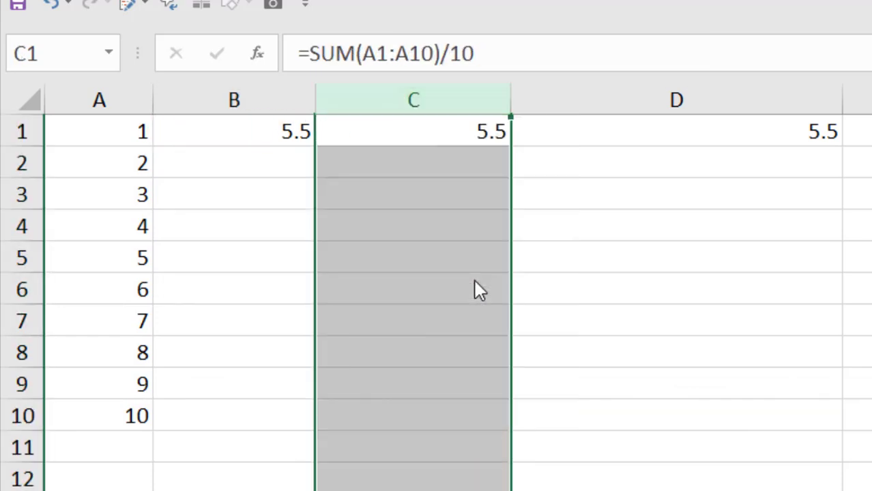
{"action": "left_click", "coordinate": [471, 156]}
{"action": "left_click", "coordinate": [303, 133]}
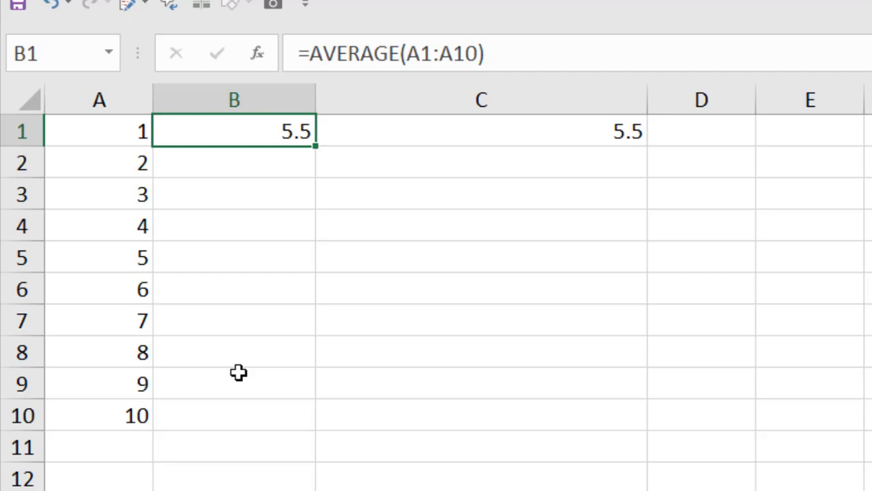
Clear the value in cell A3 and compare the AVERAGE formula in B1 with the SUM formula in C1
{"action": "left_click", "coordinate": [125, 199]}
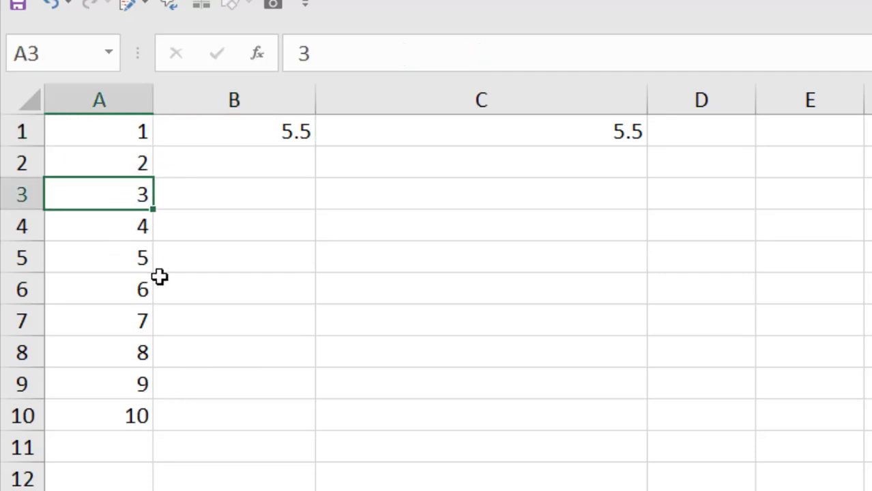
{"action": "key", "text": "Delete"}
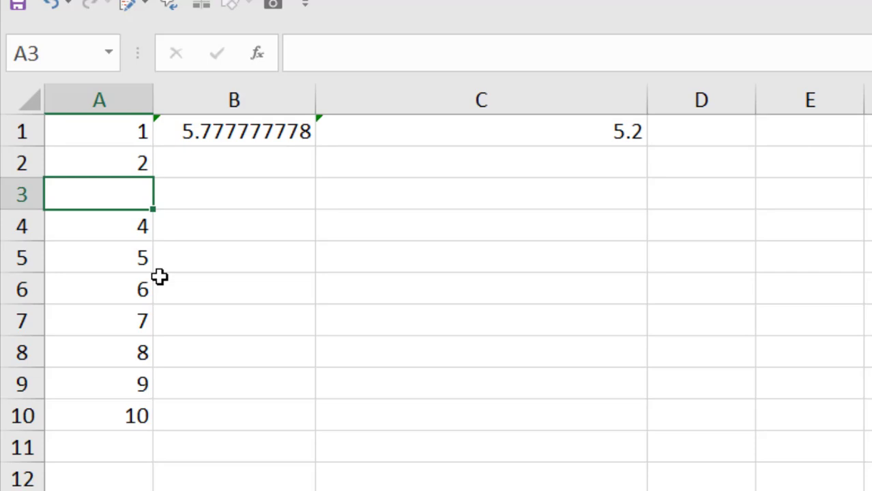
{"action": "left_click", "coordinate": [224, 132]}
{"action": "left_click", "coordinate": [422, 133]}
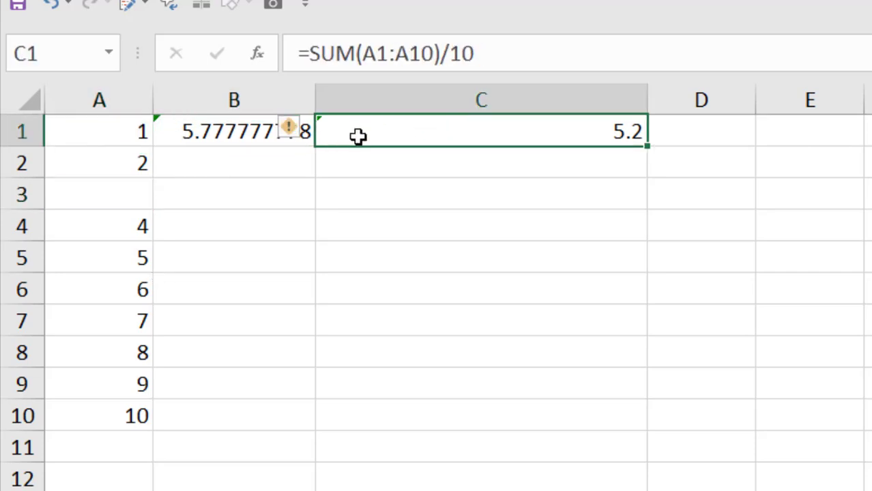
{"action": "left_click", "coordinate": [226, 142]}
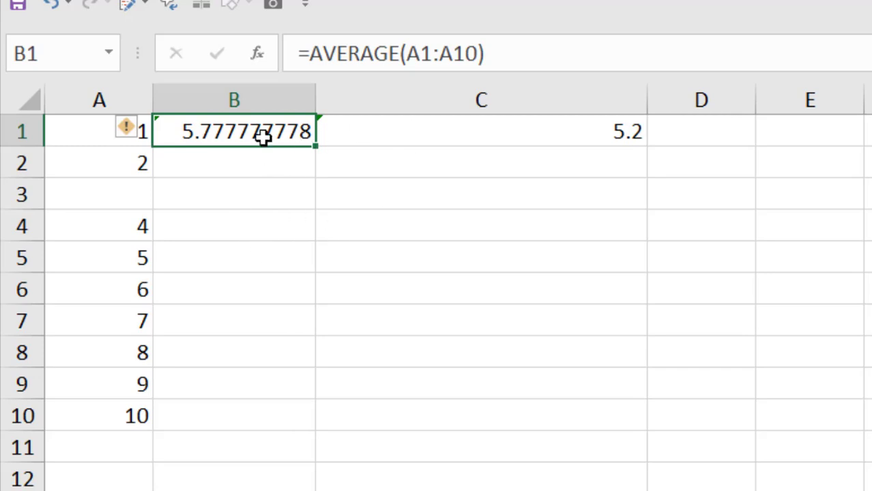
{"action": "left_click", "coordinate": [126, 192]}
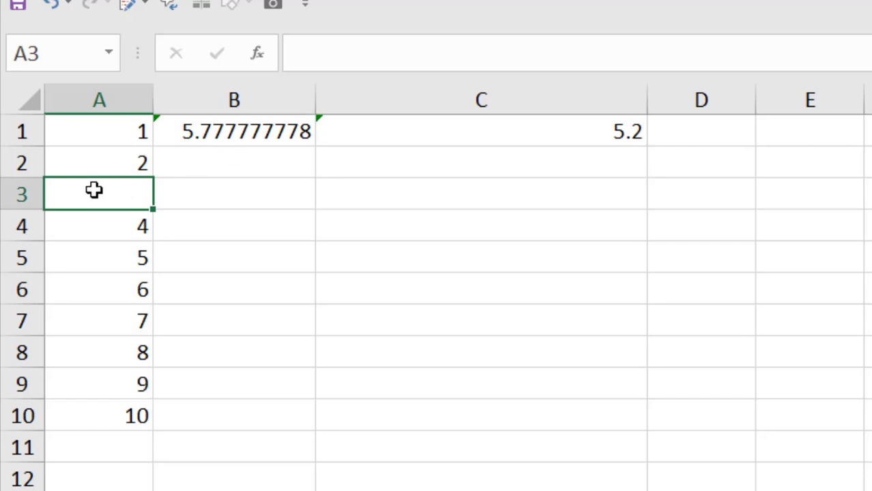
{"action": "left_click", "coordinate": [379, 128]}
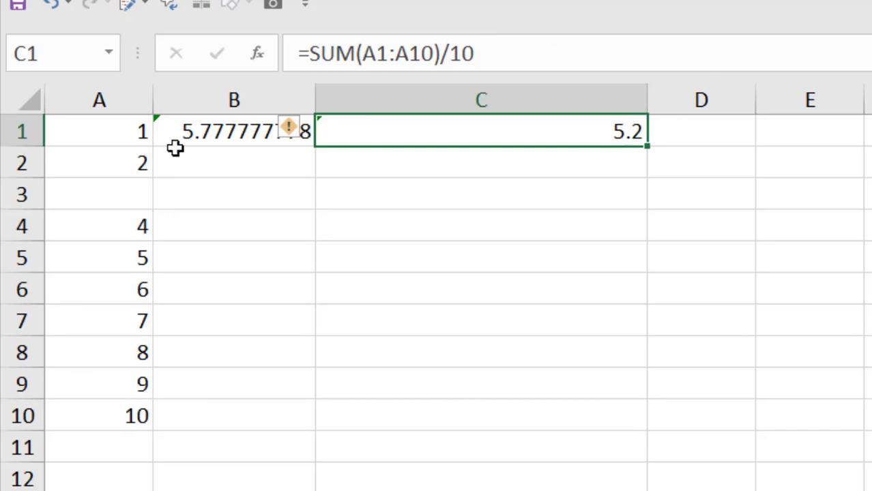
{"action": "left_click", "coordinate": [124, 192]}
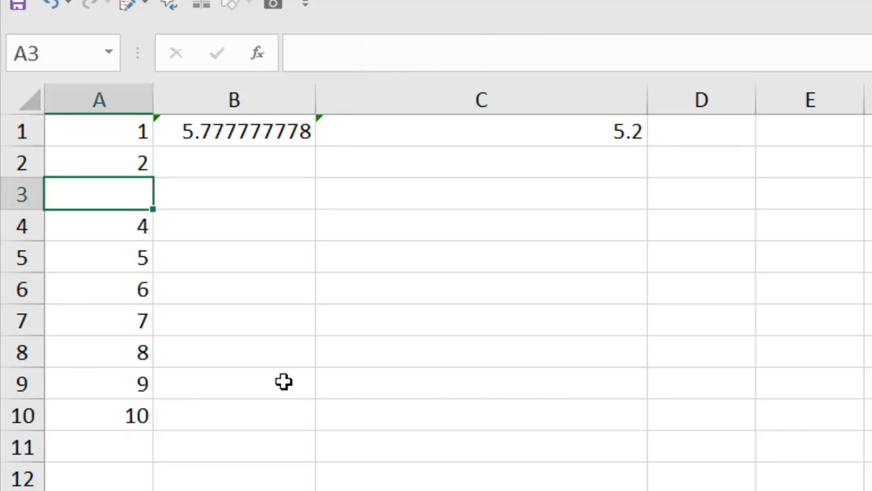
Enter 0 in cell A3 and compare the AVERAGE formula in B1 with the SUM formula in C1
{"action": "type", "text": "0"}
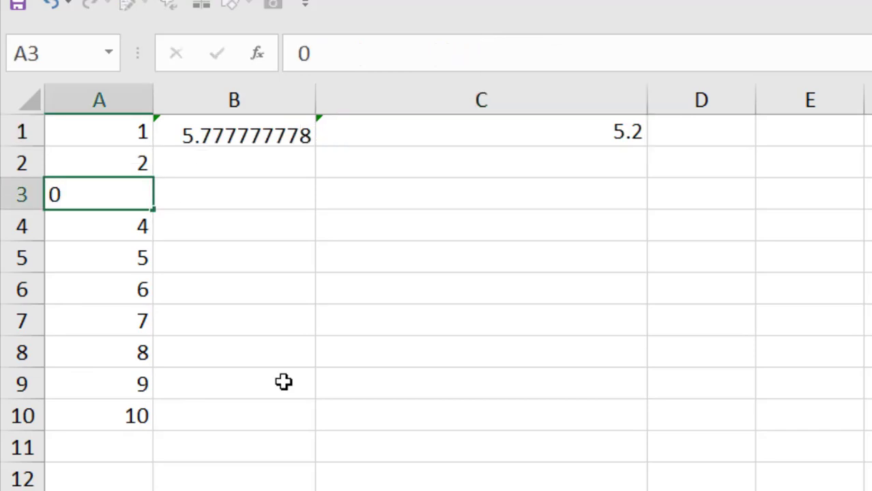
{"action": "key", "text": "Return"}
{"action": "left_click", "coordinate": [262, 132]}
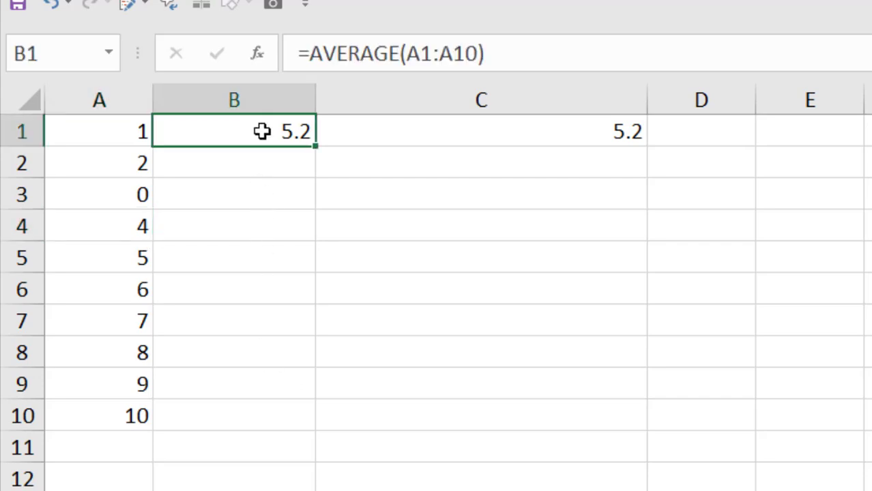
{"action": "left_click", "coordinate": [530, 124]}
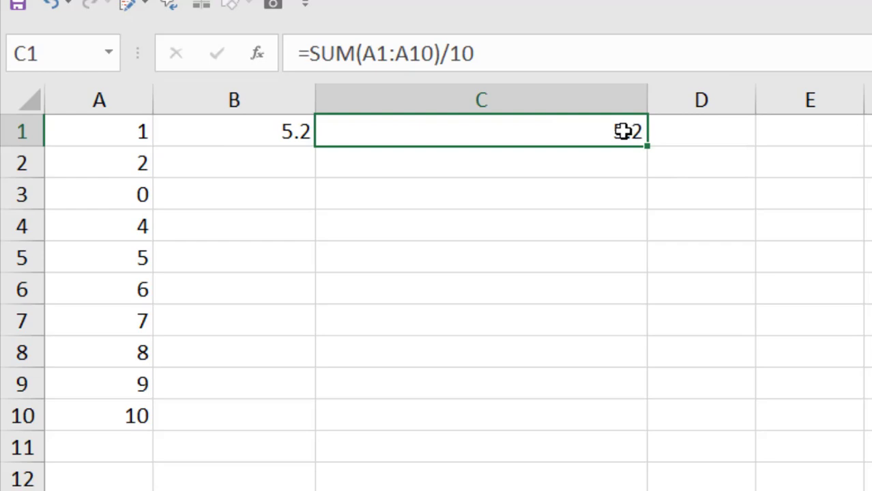
Clear cell A3 and change the divisor of the SUM formula in C1 to 9
{"action": "left_click", "coordinate": [95, 194]}
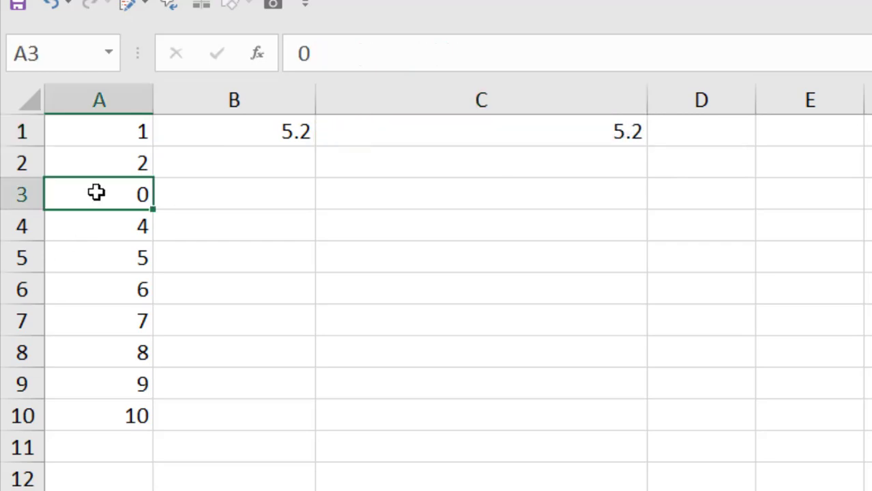
{"action": "key", "text": "Delete"}
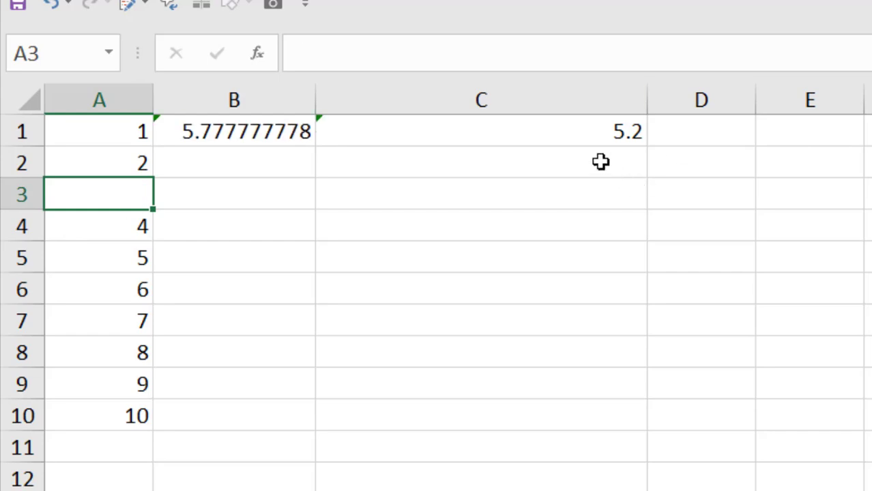
{"action": "left_click", "coordinate": [580, 133]}
{"action": "left_click", "coordinate": [502, 54]}
{"action": "key", "text": "shift+Left"}
{"action": "key", "text": "shift+Left"}
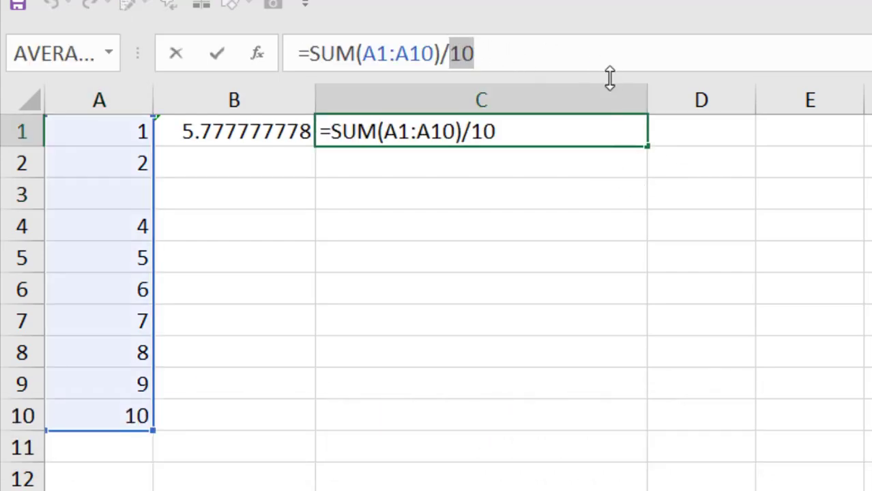
{"action": "type", "text": "9"}
{"action": "key", "text": "Return"}
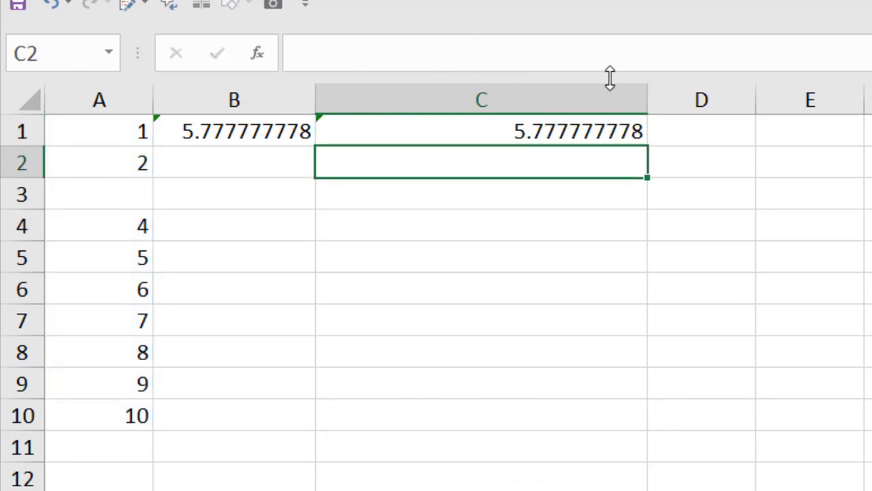
{"action": "left_click", "coordinate": [271, 142]}
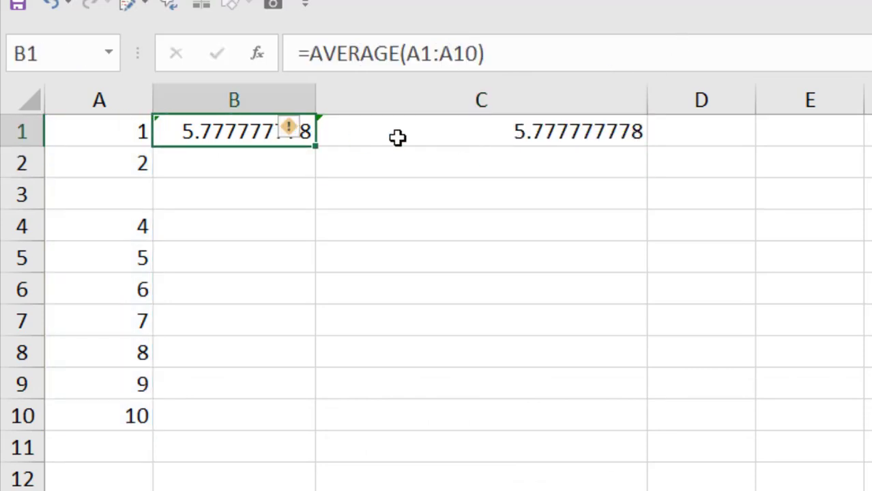
{"action": "left_click", "coordinate": [572, 183]}
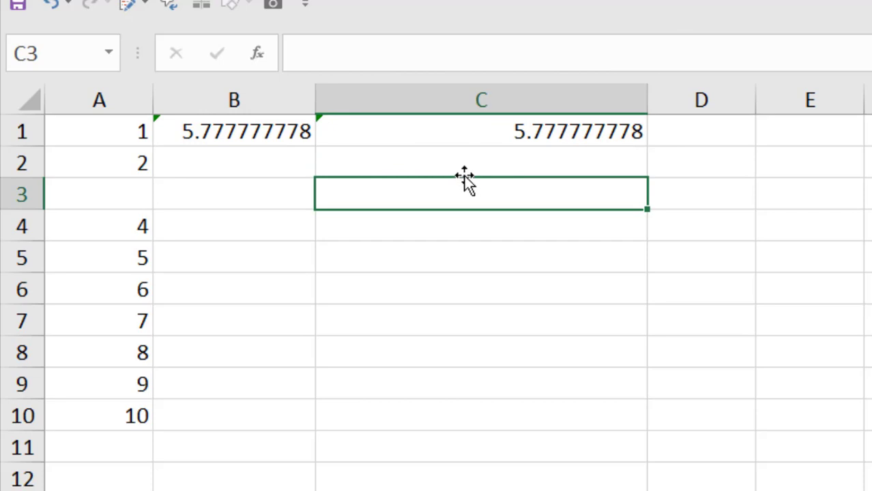
Test the formulas with the text asfsadf in cell A3 and clear the cell again
{"action": "left_click", "coordinate": [136, 191]}
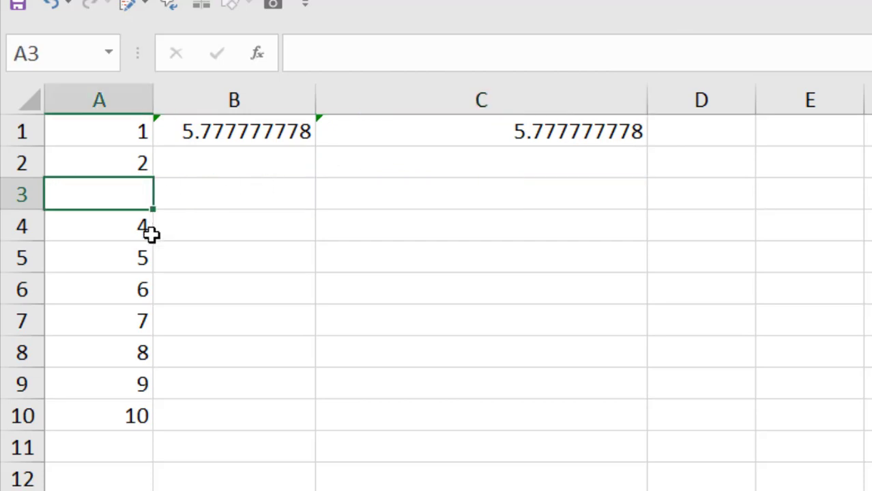
{"action": "type", "text": "asfsadf"}
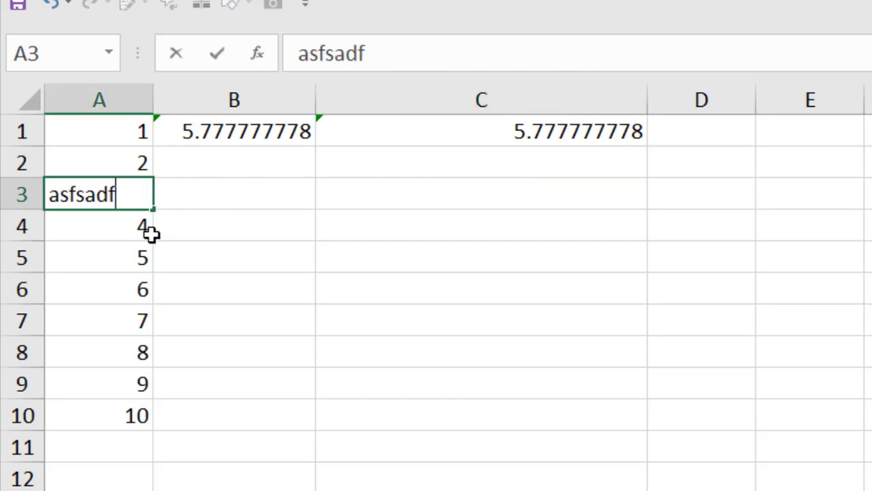
{"action": "key", "text": "Return"}
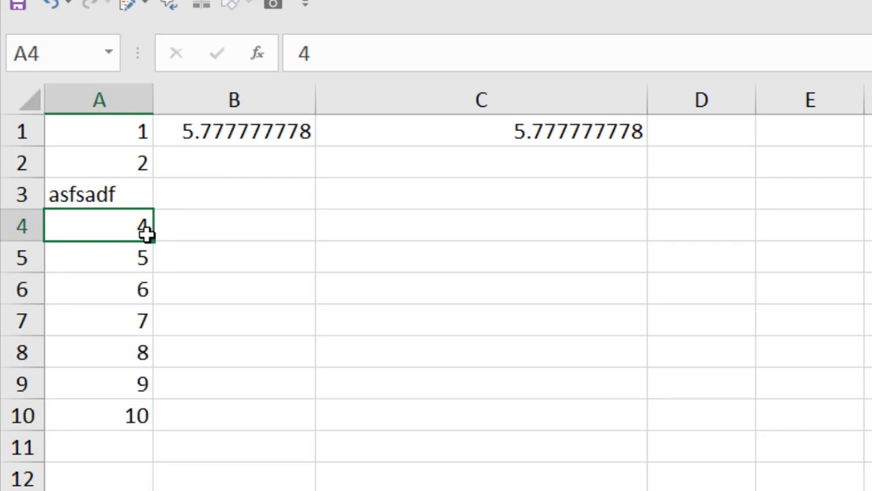
{"action": "left_click", "coordinate": [129, 197]}
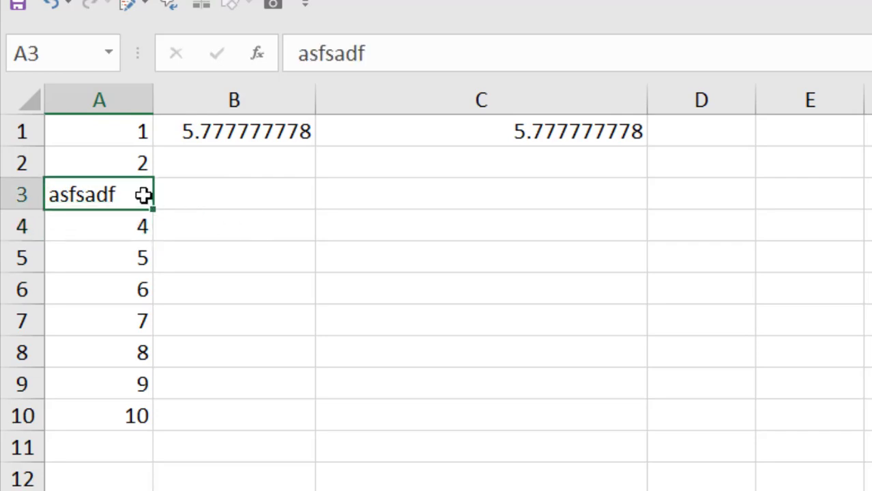
{"action": "key", "text": "Delete"}
{"action": "left_click", "coordinate": [242, 195]}
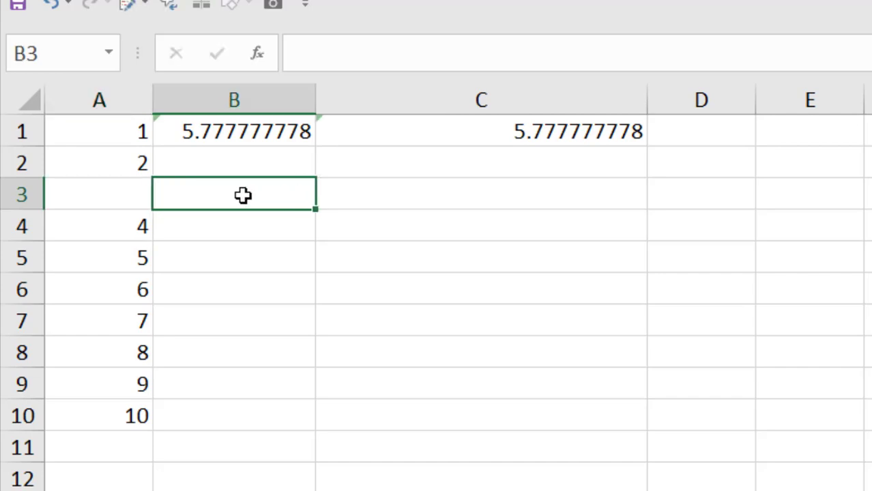
Enter 0 in the empty cell A3 and reselect that cell
{"action": "left_click", "coordinate": [116, 187]}
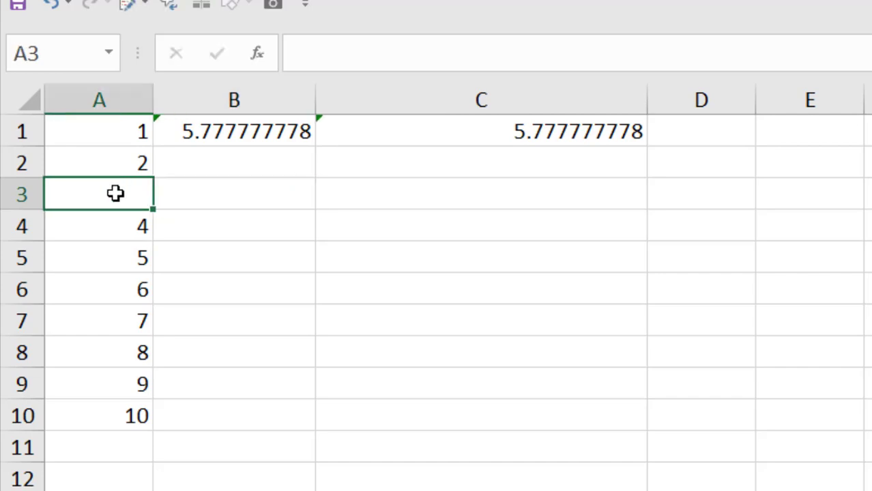
{"action": "type", "text": "0"}
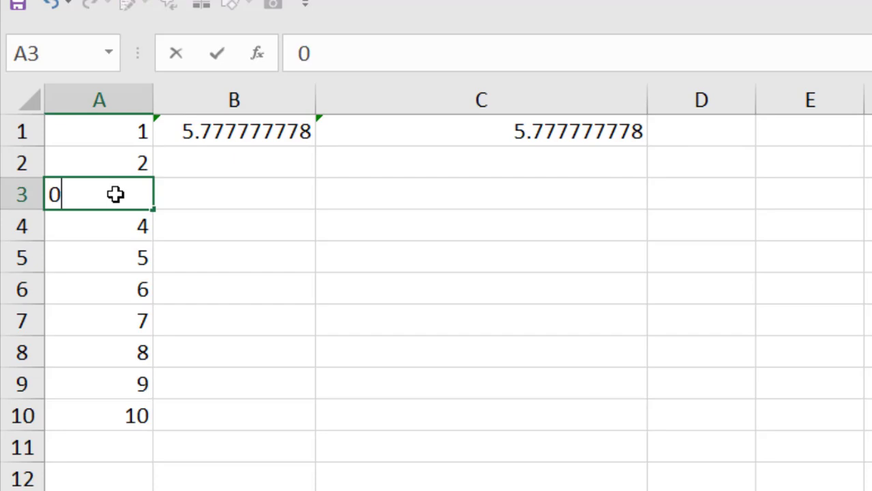
{"action": "key", "text": "Return"}
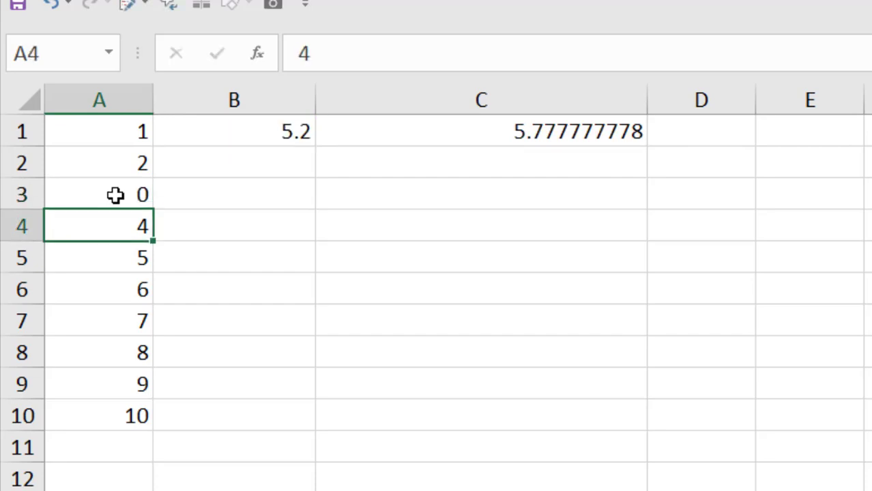
{"action": "left_click", "coordinate": [116, 195]}
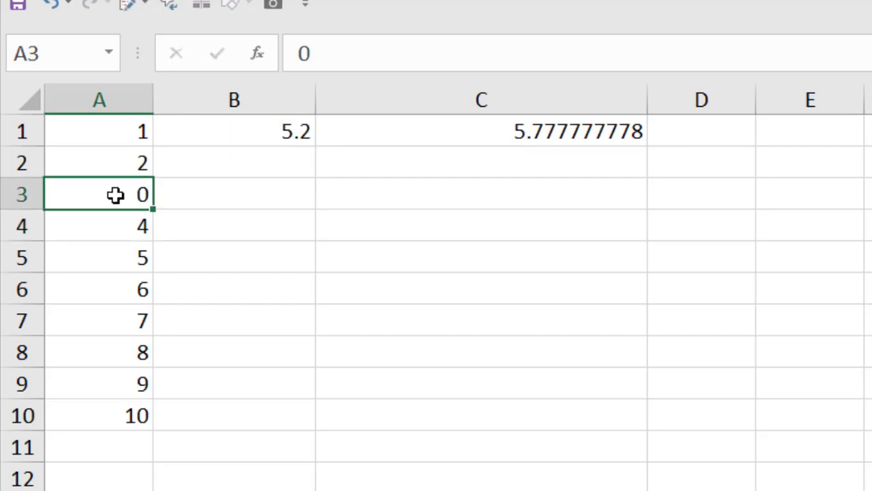